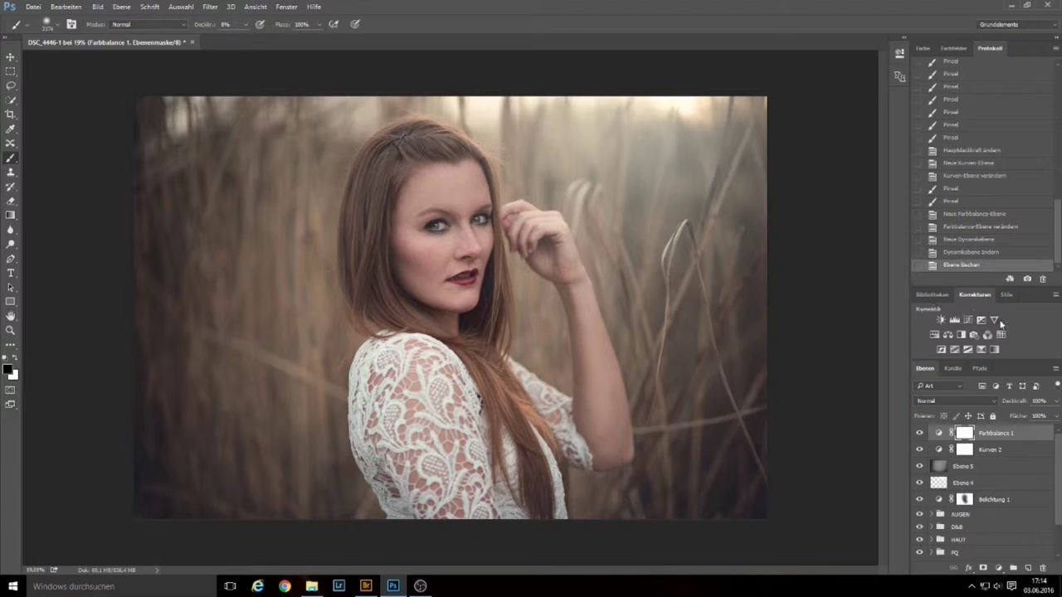
- Add a Dynamik 1 vibrance layer and settle on vibrance +20 and saturation +4
left_click(995, 320)
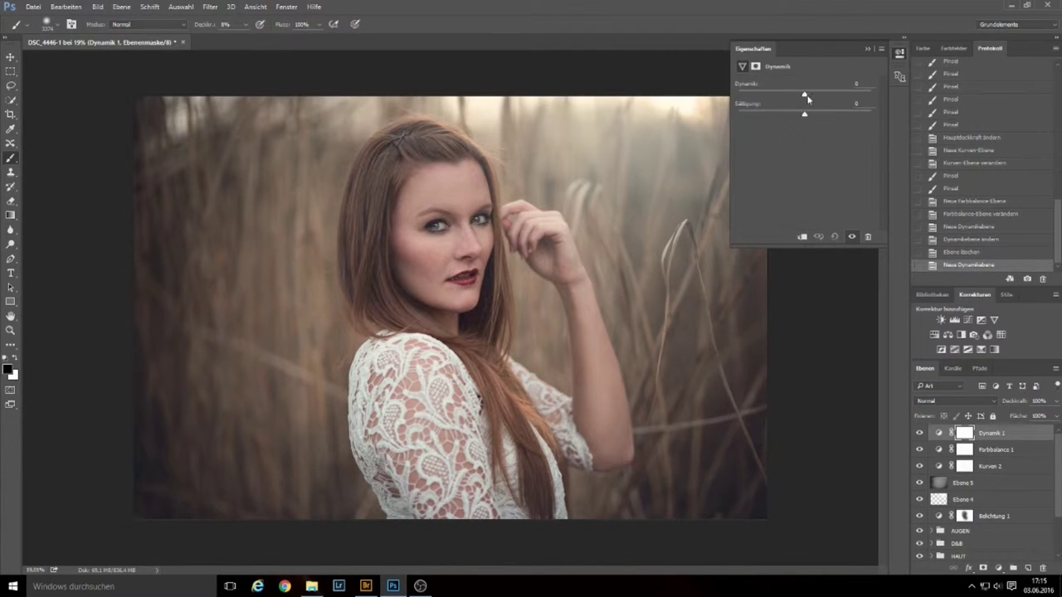
left_click_drag(803, 97, 867, 105)
mouse_move(875, 102)
left_mouse_down()
mouse_move(751, 98)
mouse_move(816, 102)
mouse_move(806, 102)
left_mouse_up()
left_click_drag(808, 102, 824, 105)
mouse_move(822, 104)
left_mouse_down()
mouse_move(845, 104)
mouse_move(825, 104)
left_mouse_up()
left_click_drag(819, 106, 819, 106)
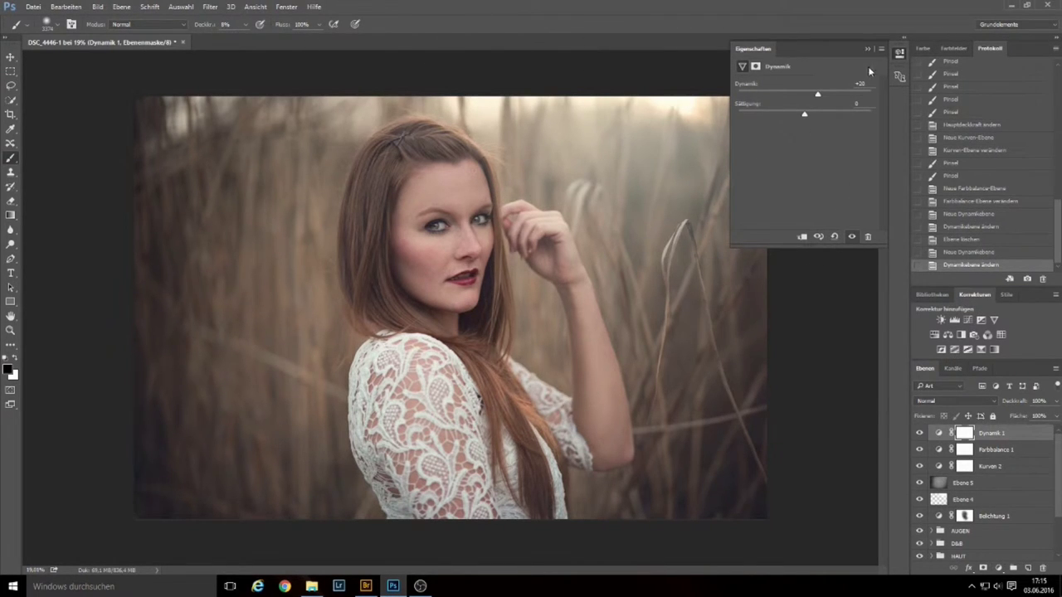
left_click_drag(807, 116, 809, 120)
- Collapse the Eigenschaften panel to hide the vibrance settings
left_click(867, 49)
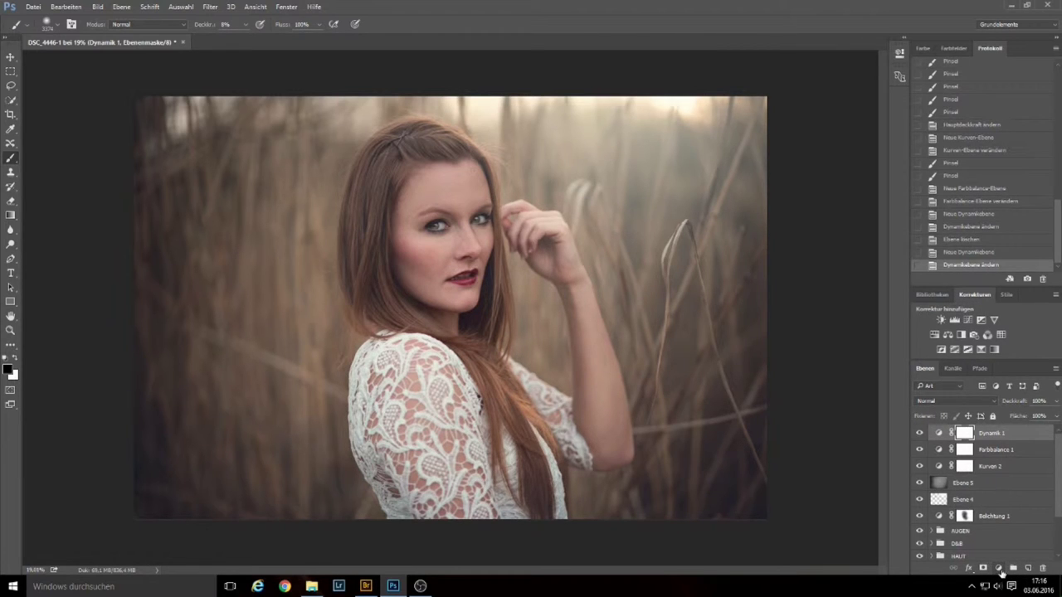
- Create a Farbfläche fill layer in a saturated magenta
left_click(999, 569)
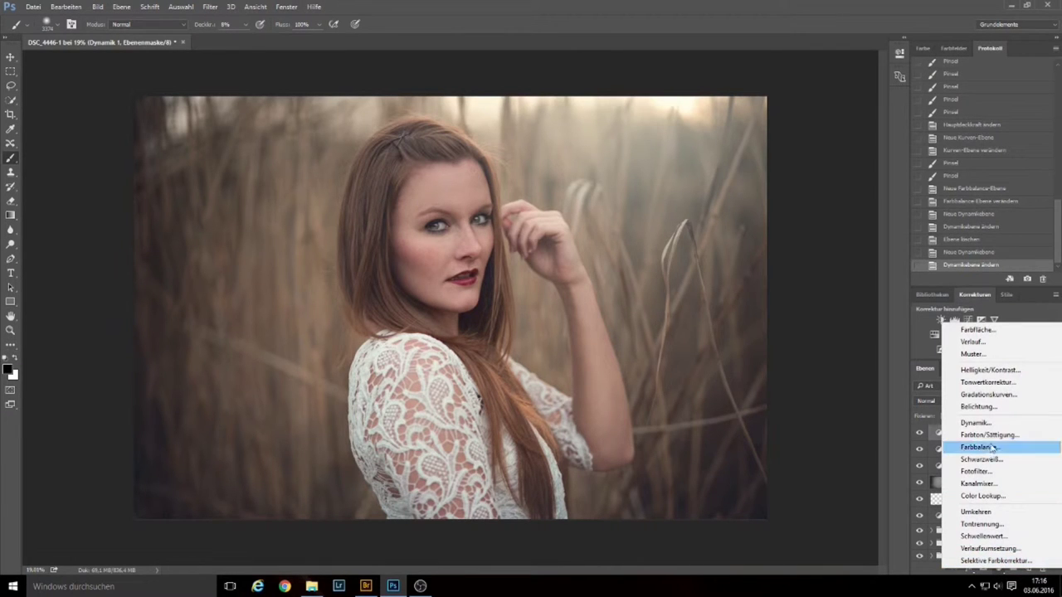
left_click(990, 334)
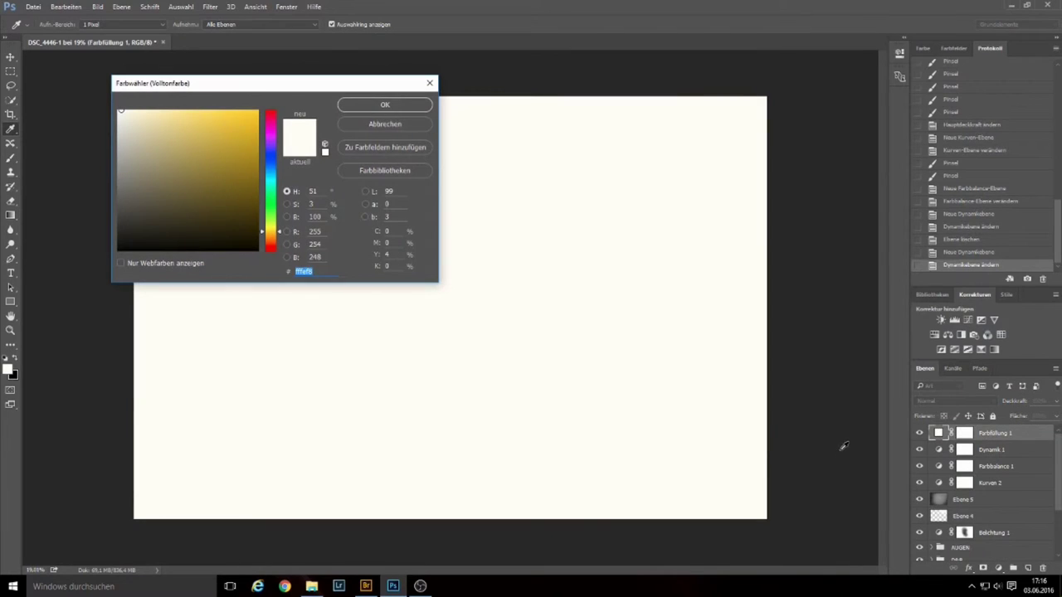
left_click(277, 154)
left_click(272, 133)
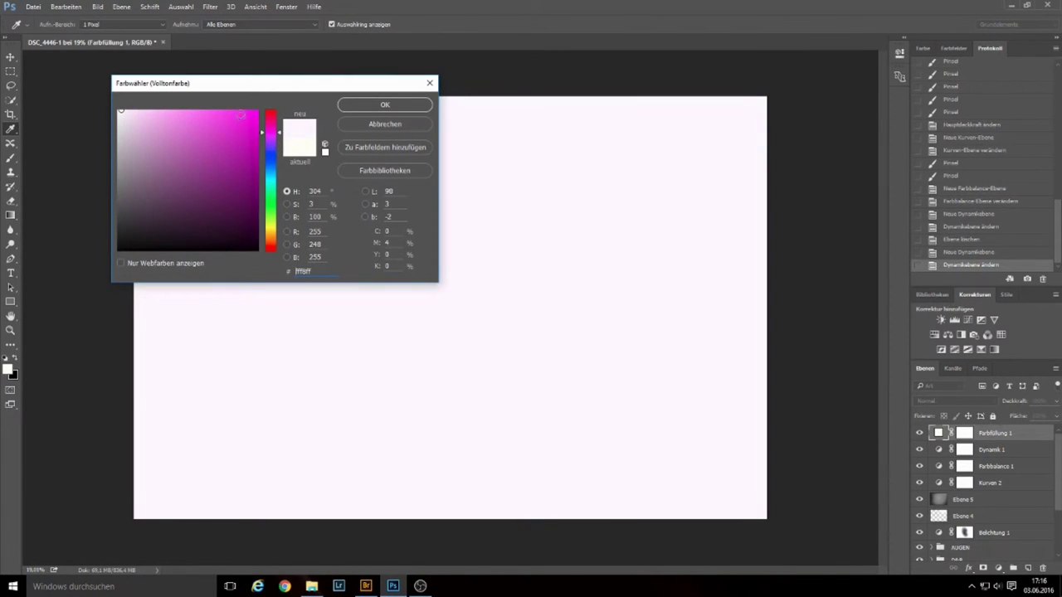
left_click_drag(249, 112, 213, 111)
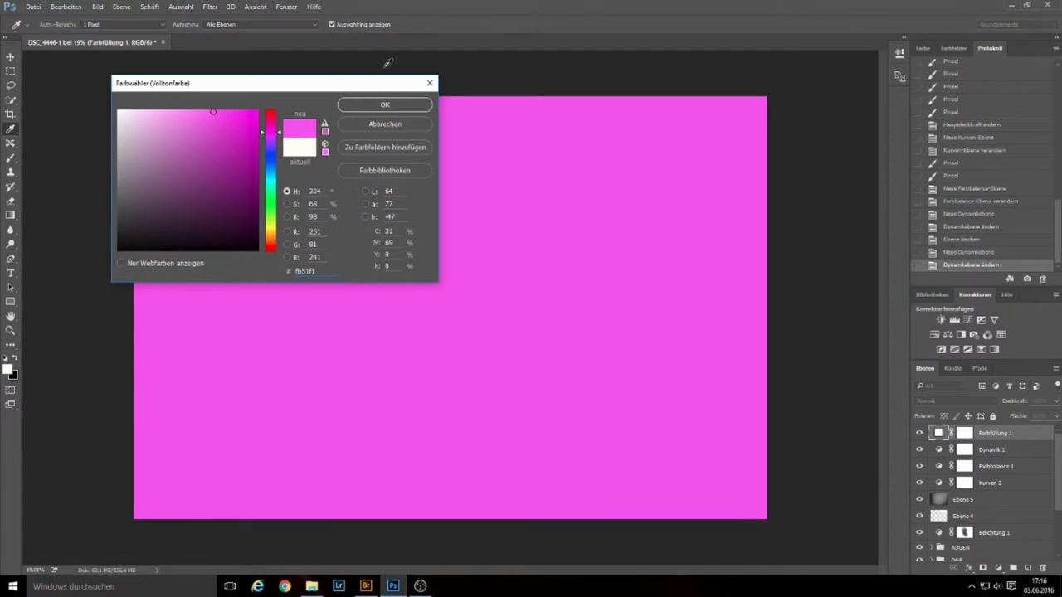
left_click(396, 108)
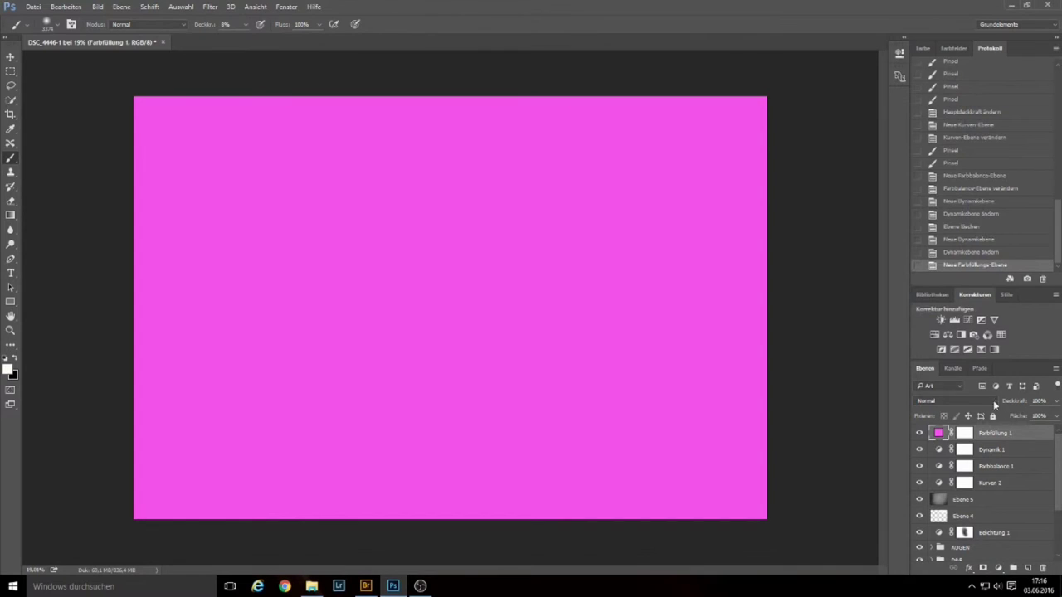
- Set the Farbfüllung 1 layer to Weiches Licht blend mode at about 4% opacity
left_click(993, 400)
left_click(966, 294)
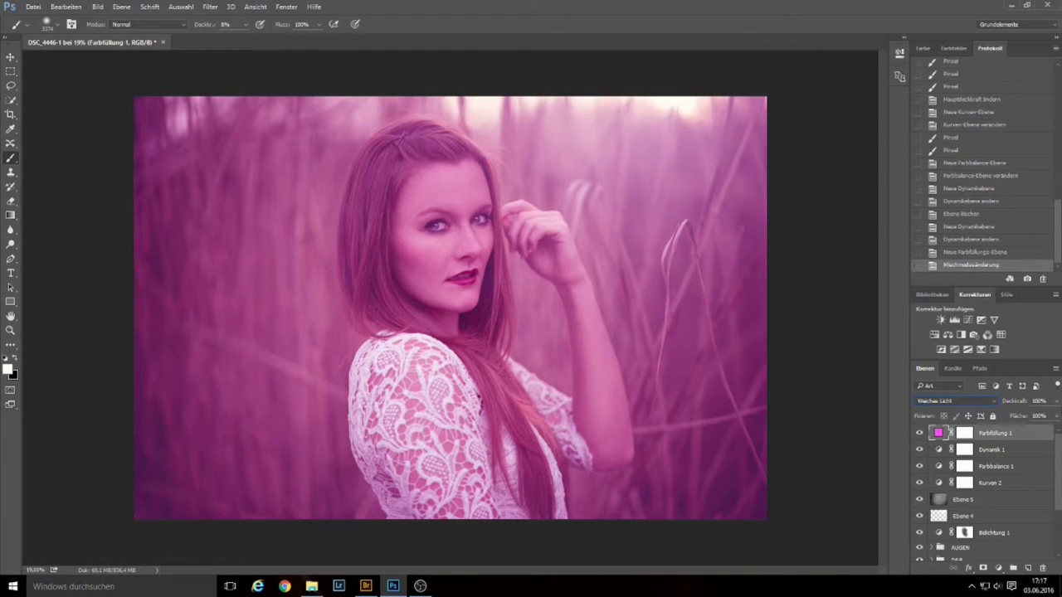
left_click(1057, 401)
left_click_drag(1055, 416, 1009, 415)
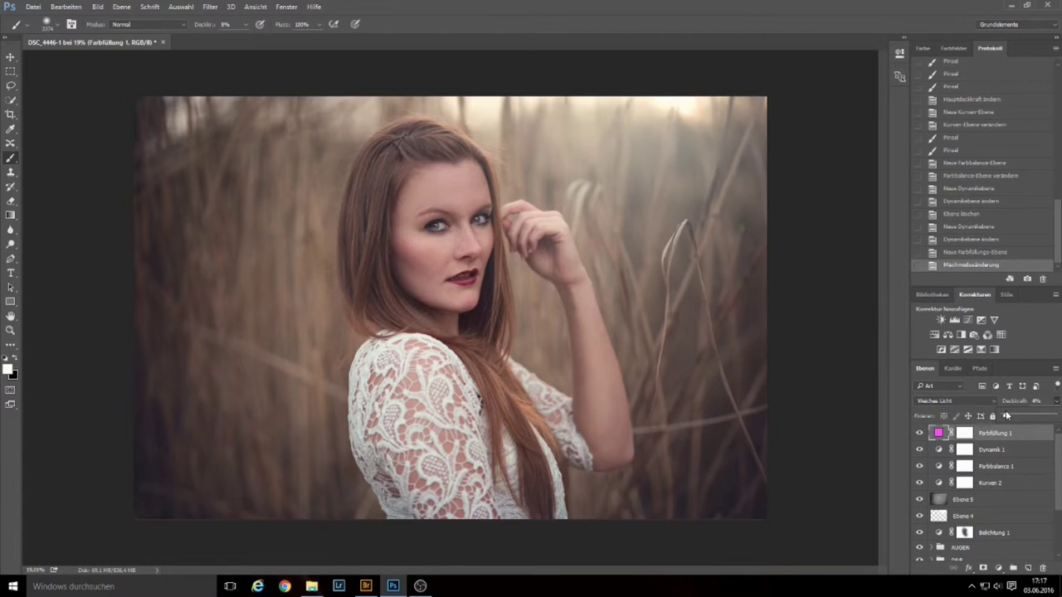
left_click_drag(1006, 415, 1006, 416)
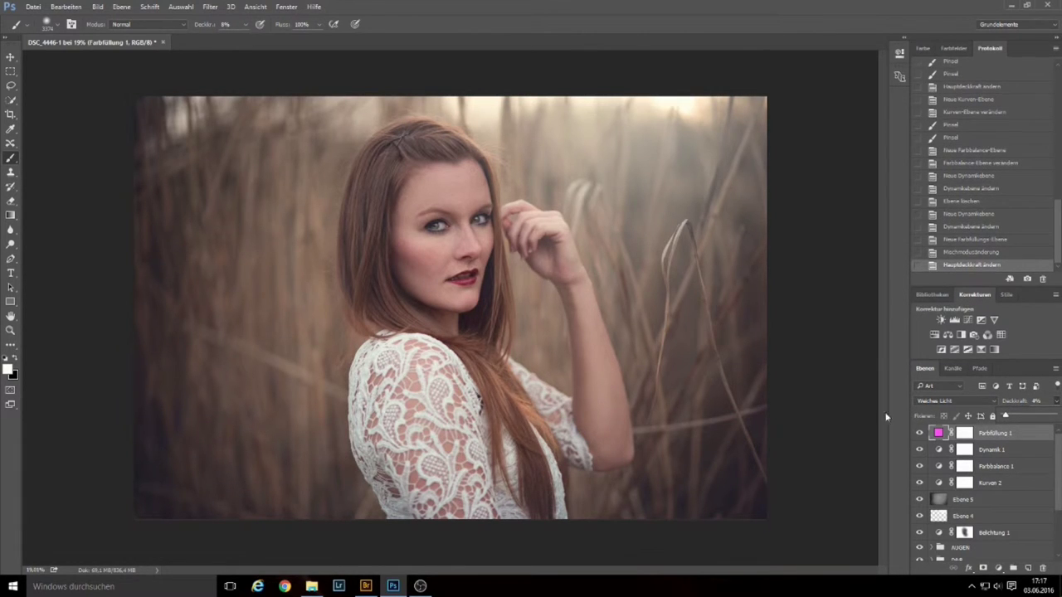
- Toggle the magenta fill's visibility to compare, then fine-tune its opacity to about 5%
left_click(919, 433)
left_click(924, 434)
left_click(919, 433)
left_click(919, 433)
left_click(1055, 402)
left_click_drag(1008, 418, 1004, 418)
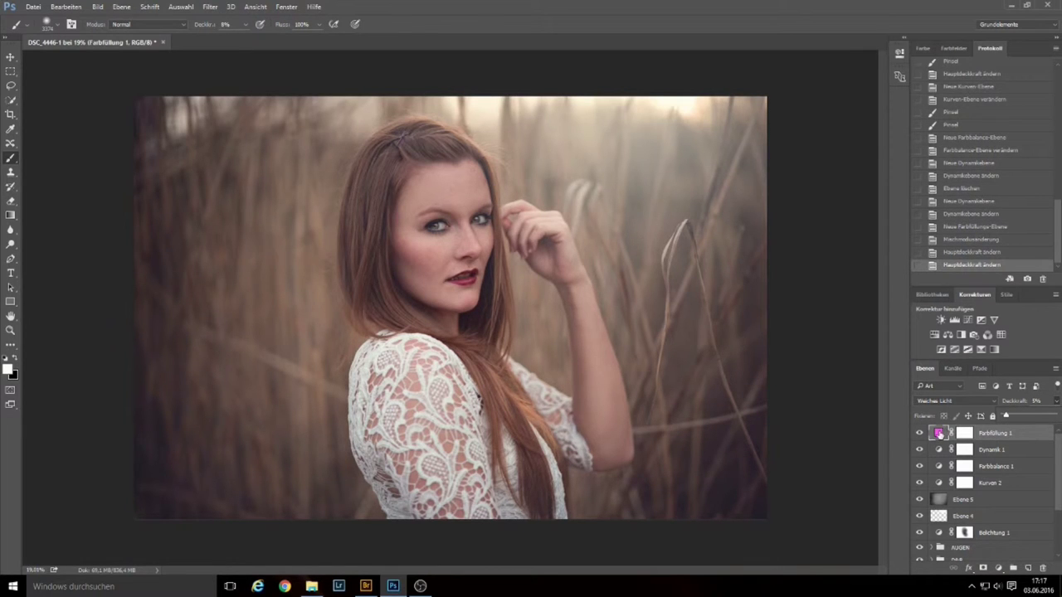
- Open the fill's colour picker and try yellow, pink and cyan hues, landing near light blue
double_click(939, 432)
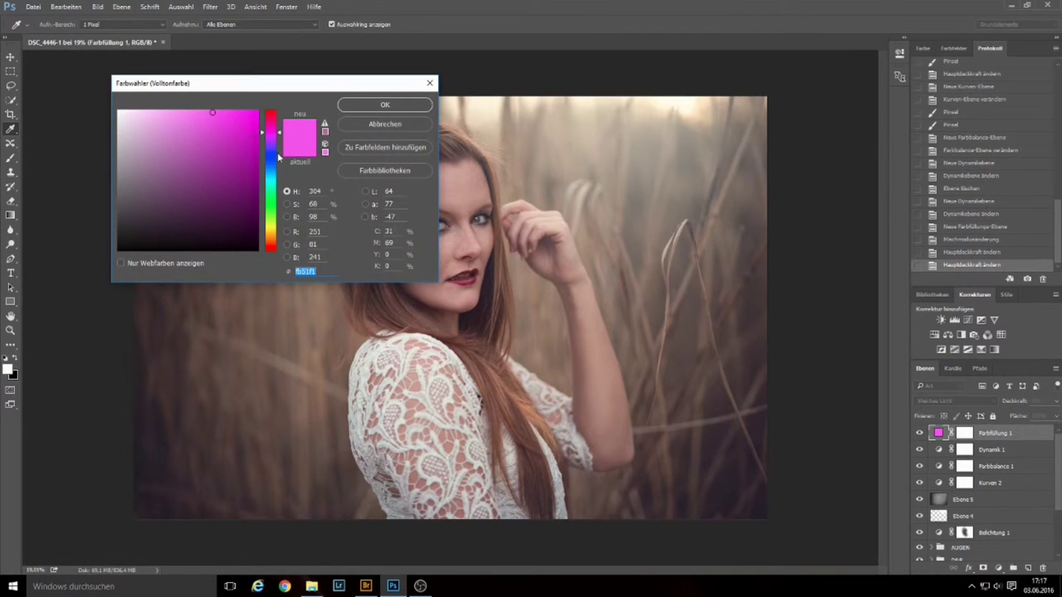
left_click(275, 137)
left_click_drag(275, 145, 275, 229)
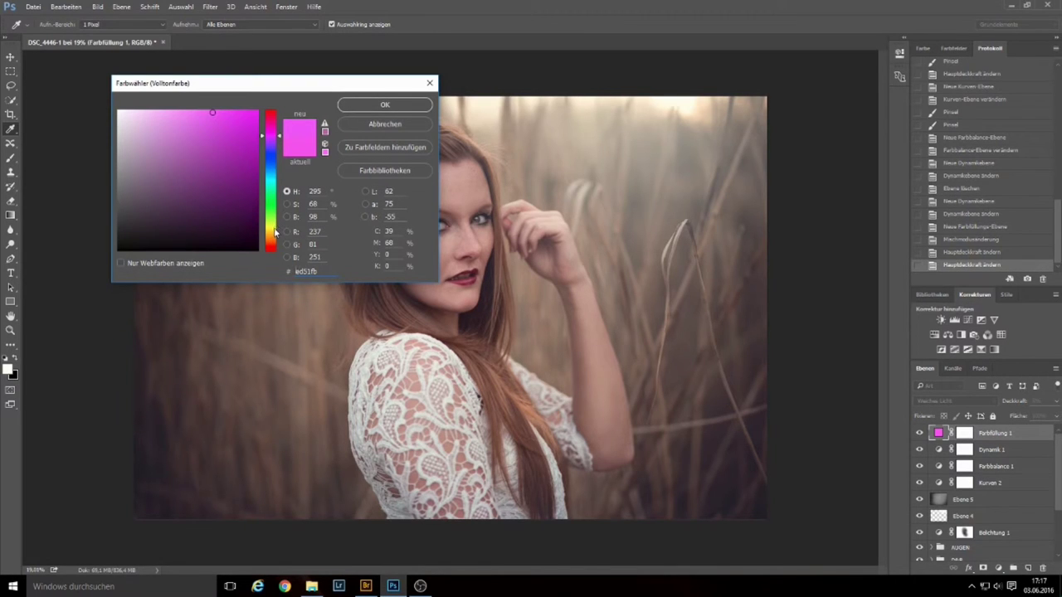
left_click(273, 132)
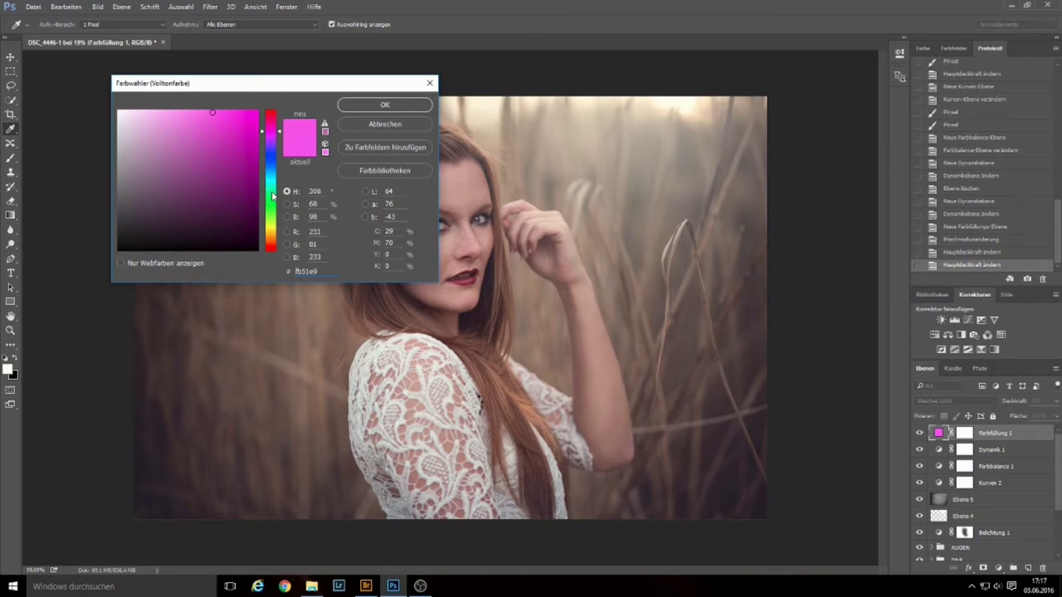
left_click(274, 192)
left_click(275, 175)
left_click_drag(276, 175, 271, 146)
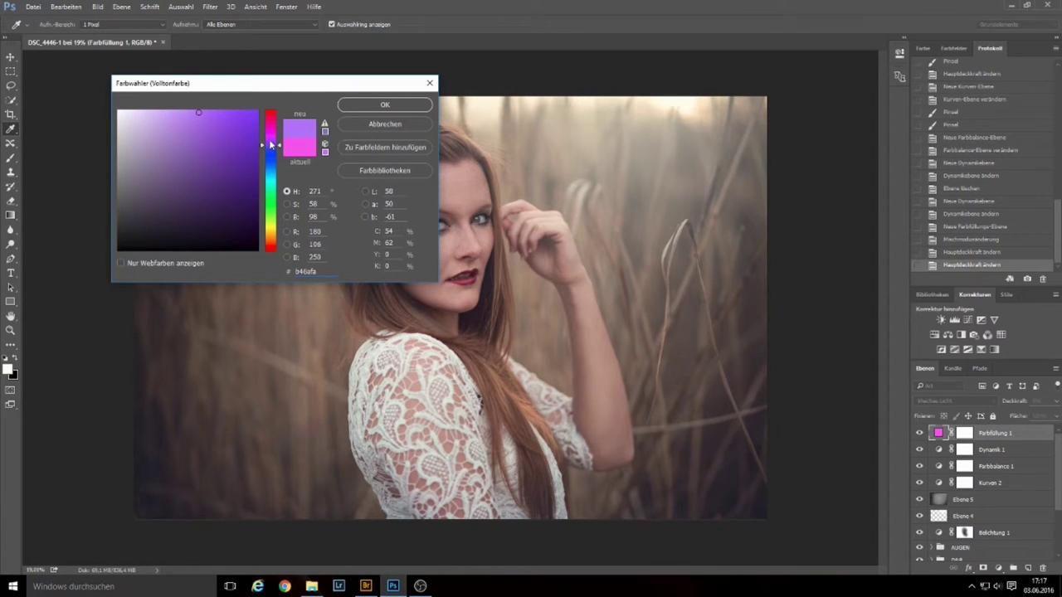
- Refine hue and saturation to a violet purple and confirm the colour
left_click_drag(199, 113, 184, 111)
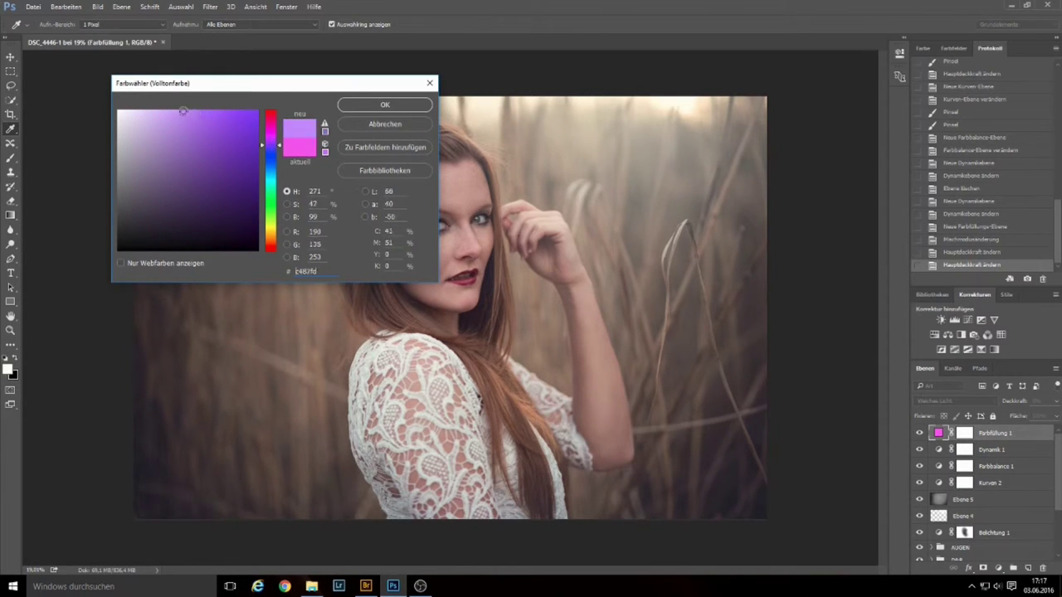
left_click_drag(271, 148, 271, 139)
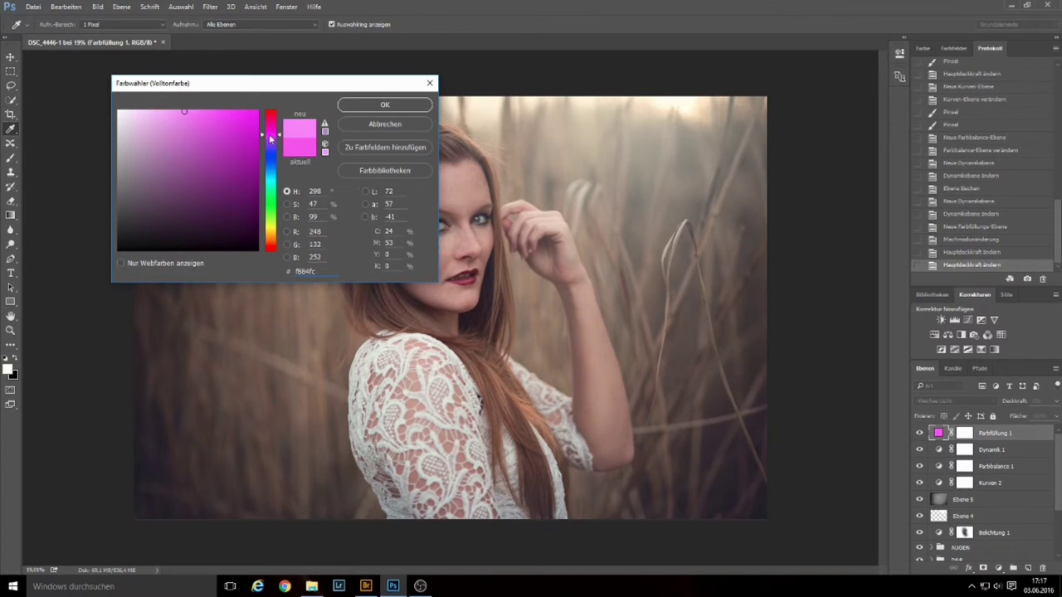
left_click_drag(269, 142, 271, 143)
left_click_drag(210, 111, 191, 109)
left_click_drag(274, 139, 272, 144)
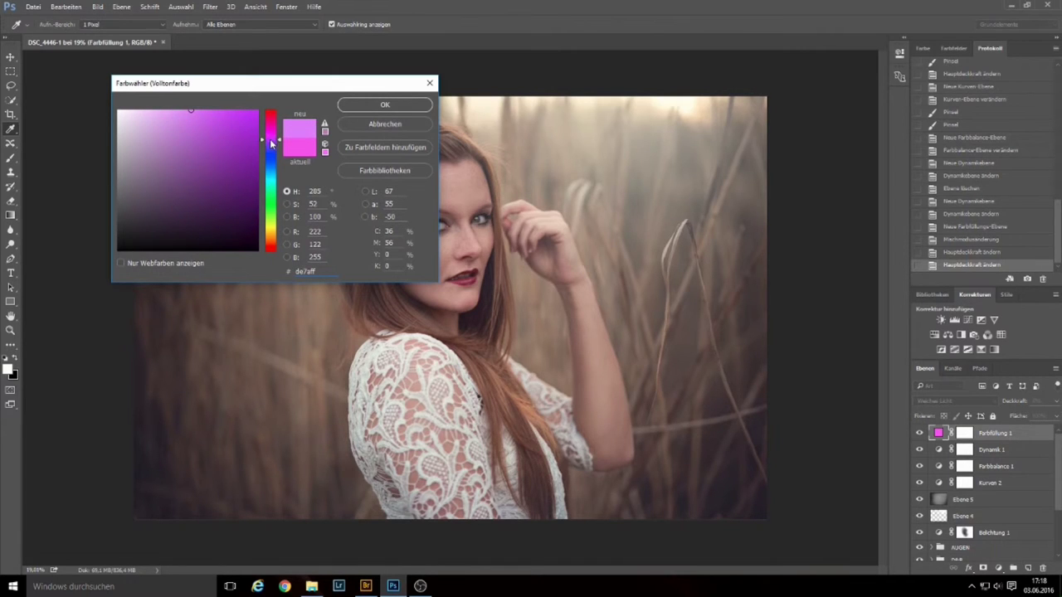
left_click(208, 110)
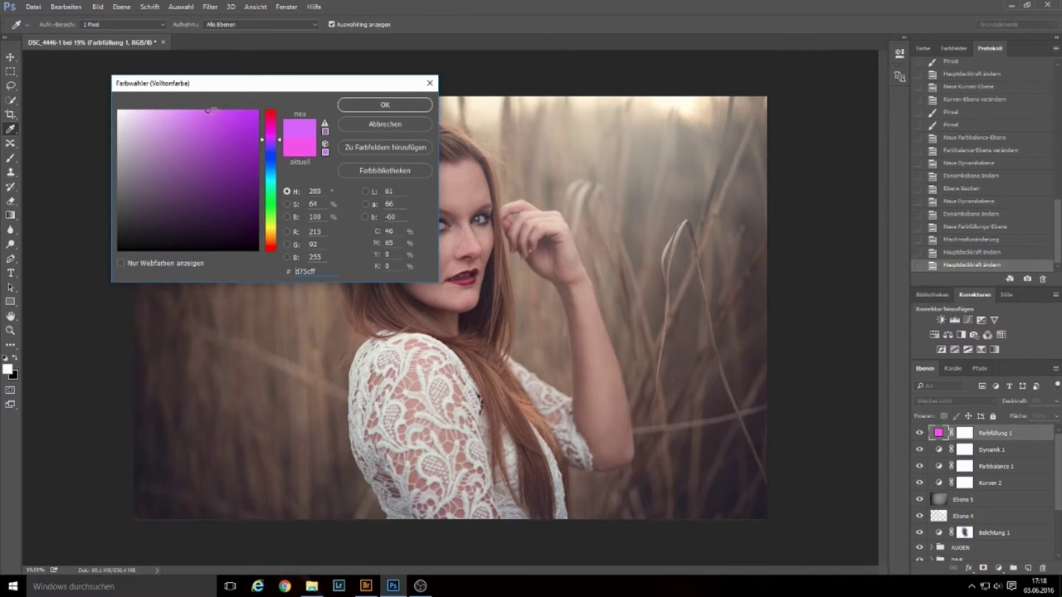
left_click(384, 105)
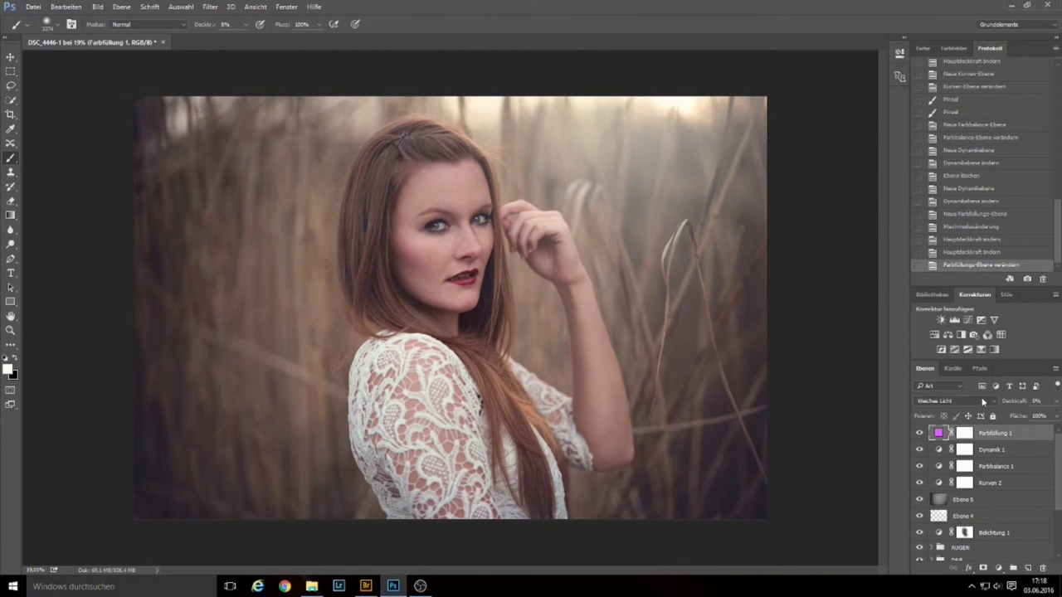
- Adjust the Farbfüllung 1 opacity in the Layers panel to 8%
left_click(1057, 401)
left_click_drag(1009, 417, 1012, 419)
left_click_drag(1010, 419, 1008, 418)
left_click_drag(1008, 418, 1007, 417)
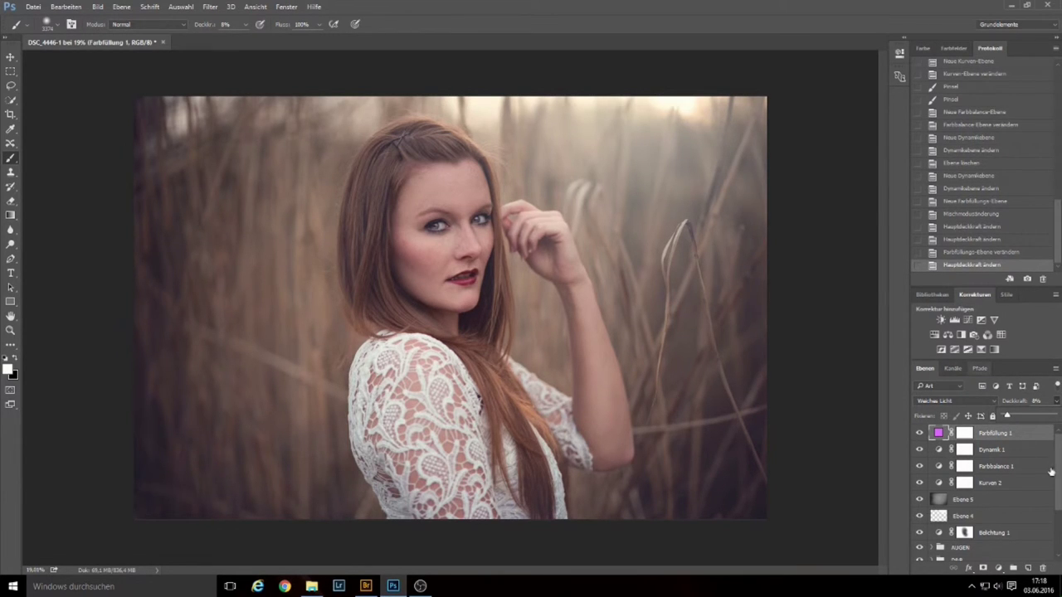
scroll(1058, 466, "down", 2)
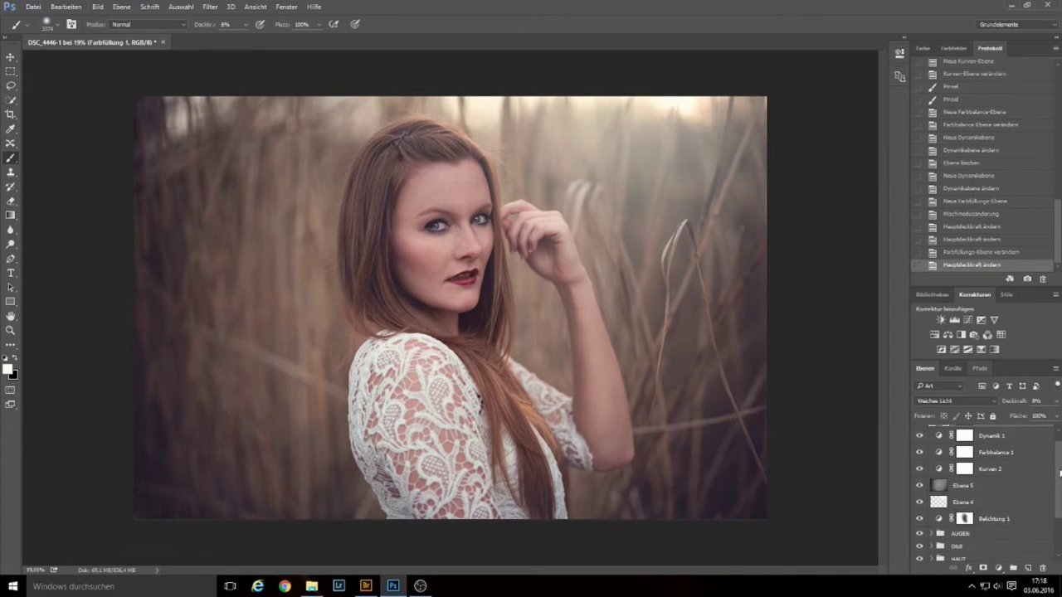
- Group the layers Dynamik 1 through Ebene 4 and rename Gruppe 1 to LOOK
left_click(1000, 502, "shift")
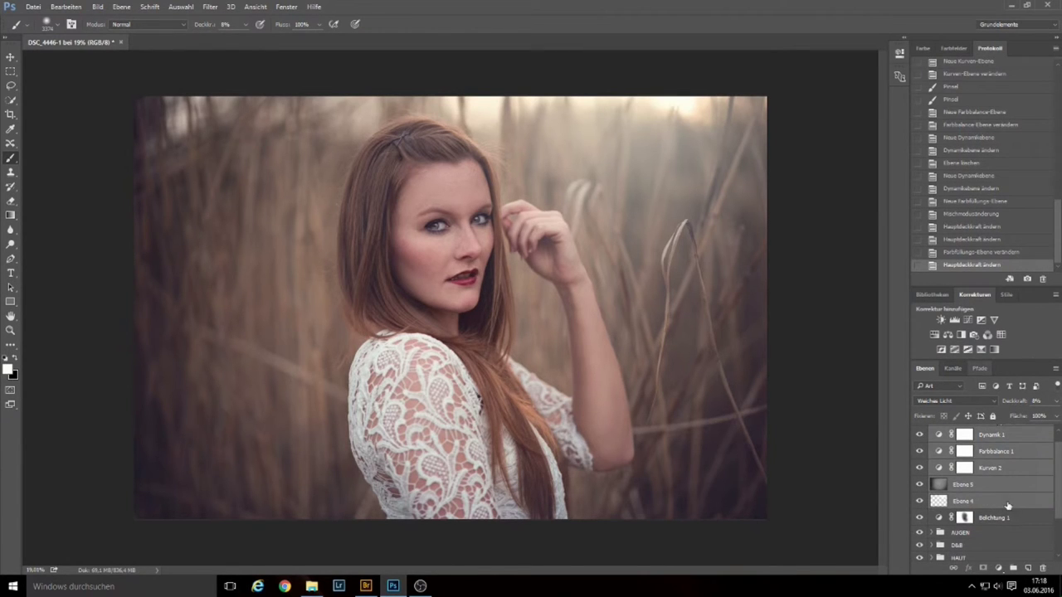
left_click_drag(1007, 505, 1013, 569)
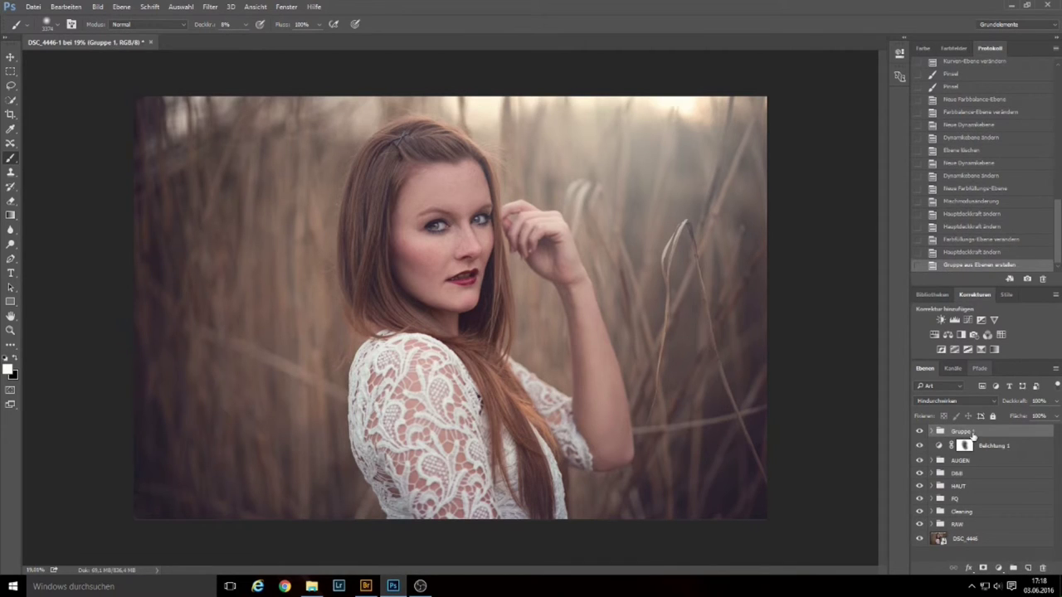
double_click(963, 432)
key("BackSpace")
type("LOOK")
key("Return")
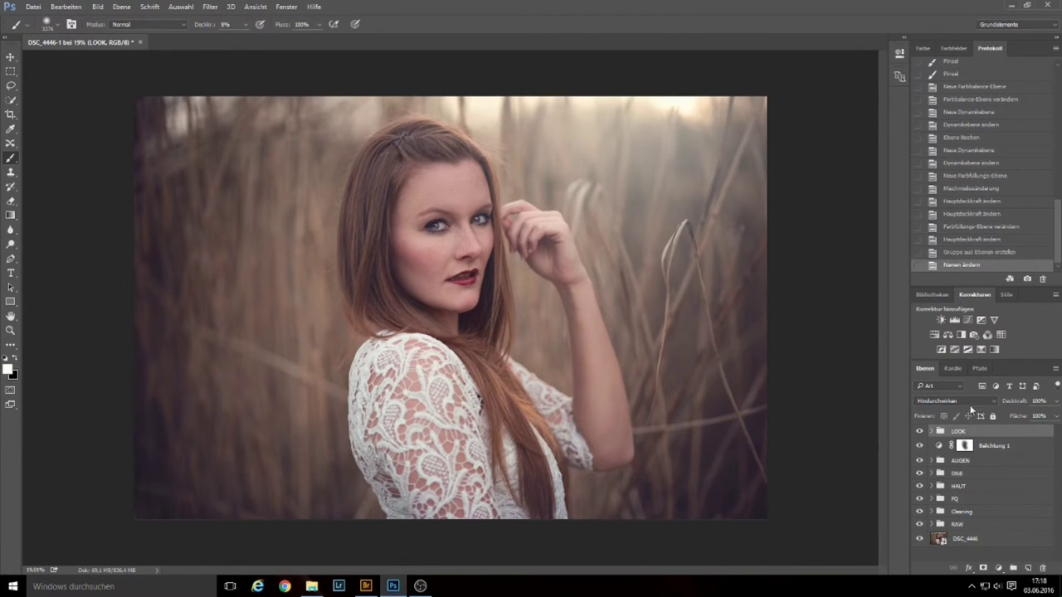
- Alt-toggle the DSC_4446 eye three times to compare the base photo with the full edit
left_click(919, 539, "alt")
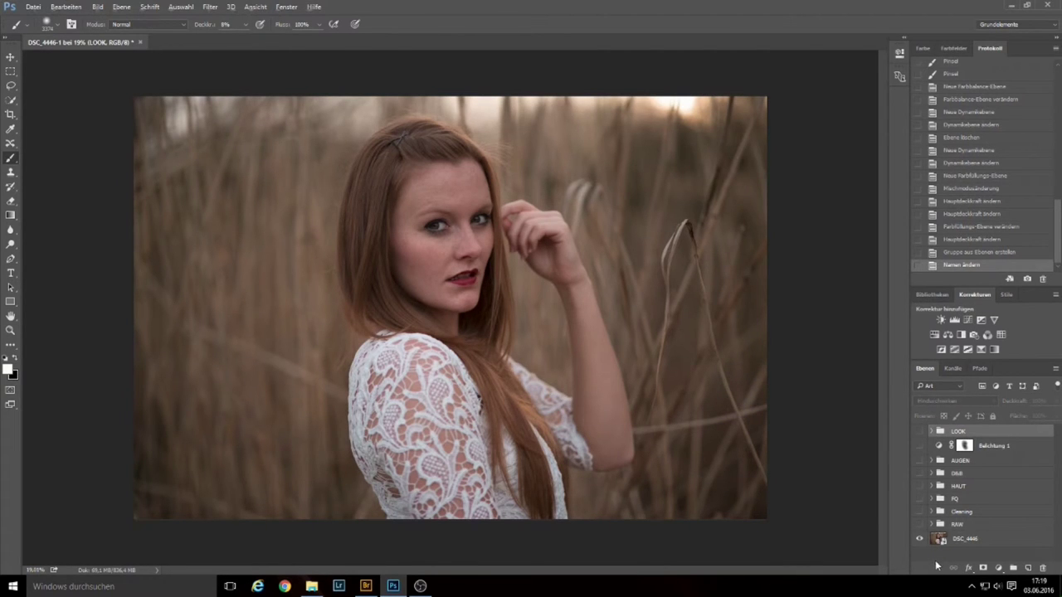
left_click(919, 539, "alt")
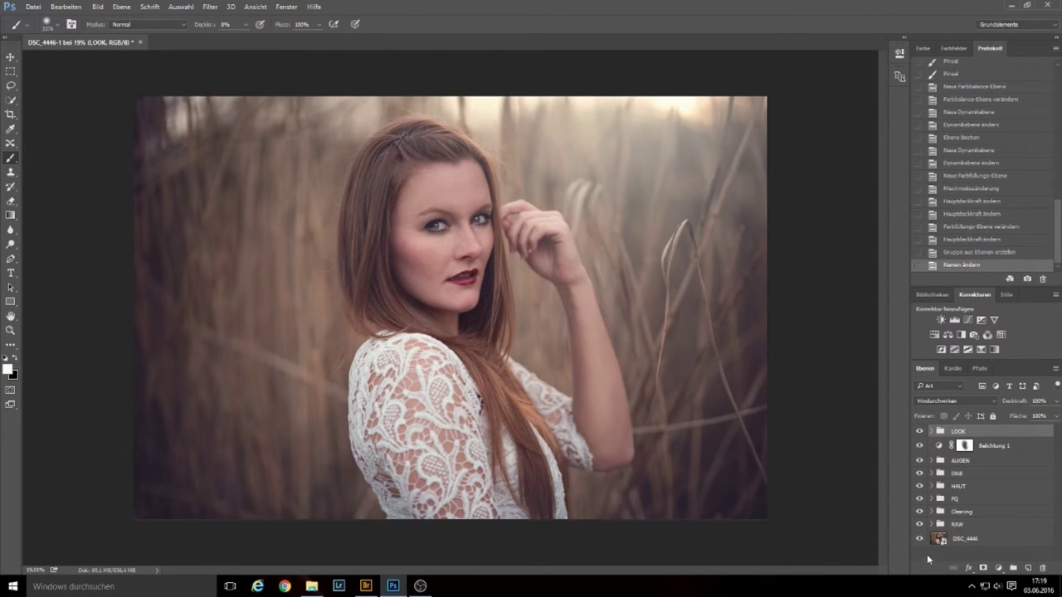
left_click(919, 540, "alt")
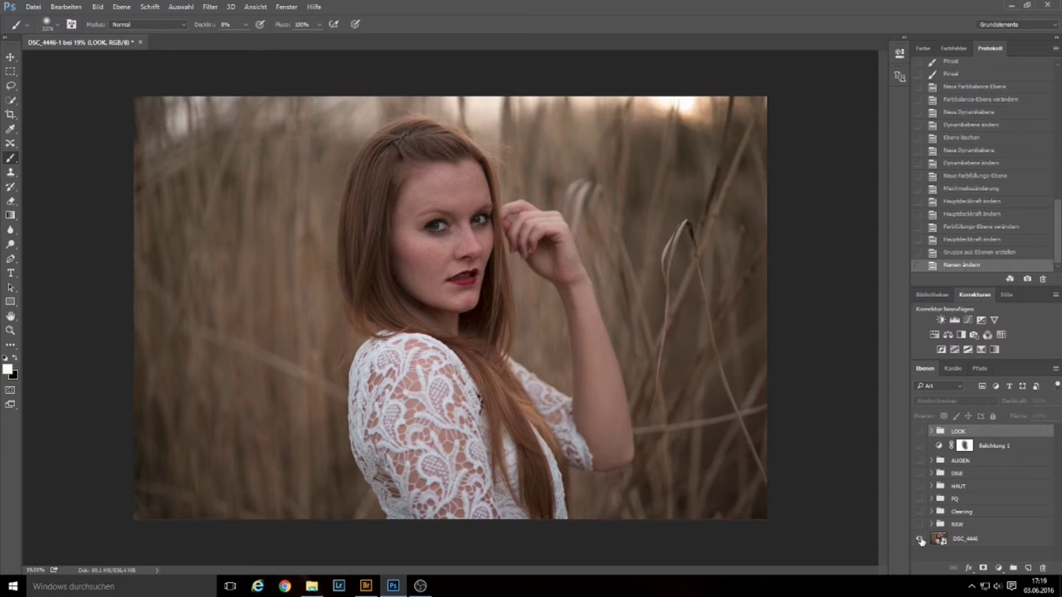
left_click(919, 539, "alt")
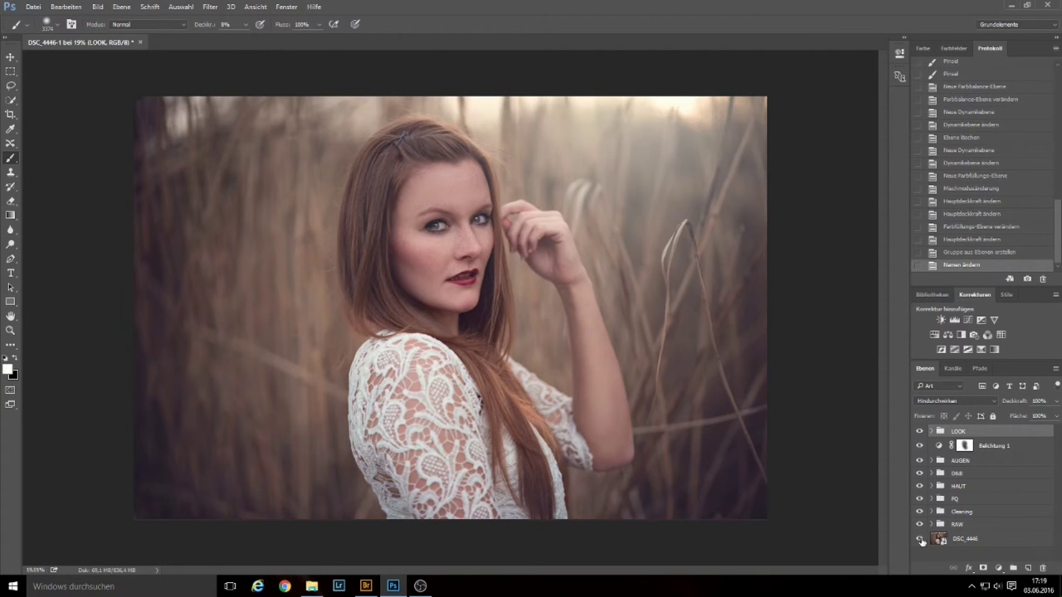
left_click(920, 539, "alt")
left_click(919, 539, "alt")
- Expand D&B, select WEICH, set black foreground, shrink the brush and keep 8% opacity
left_click(932, 472)
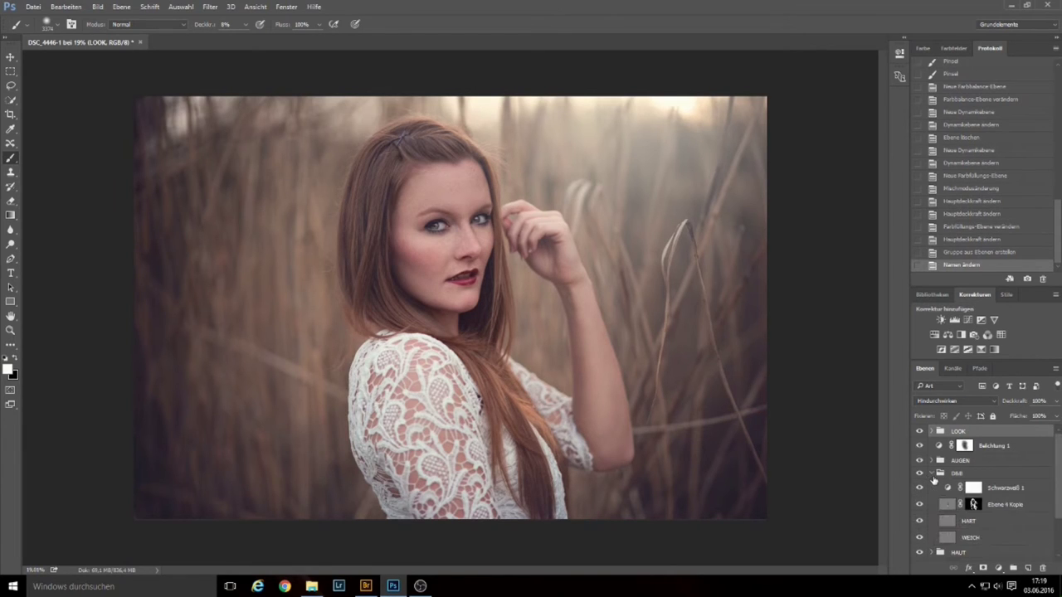
left_click(985, 539)
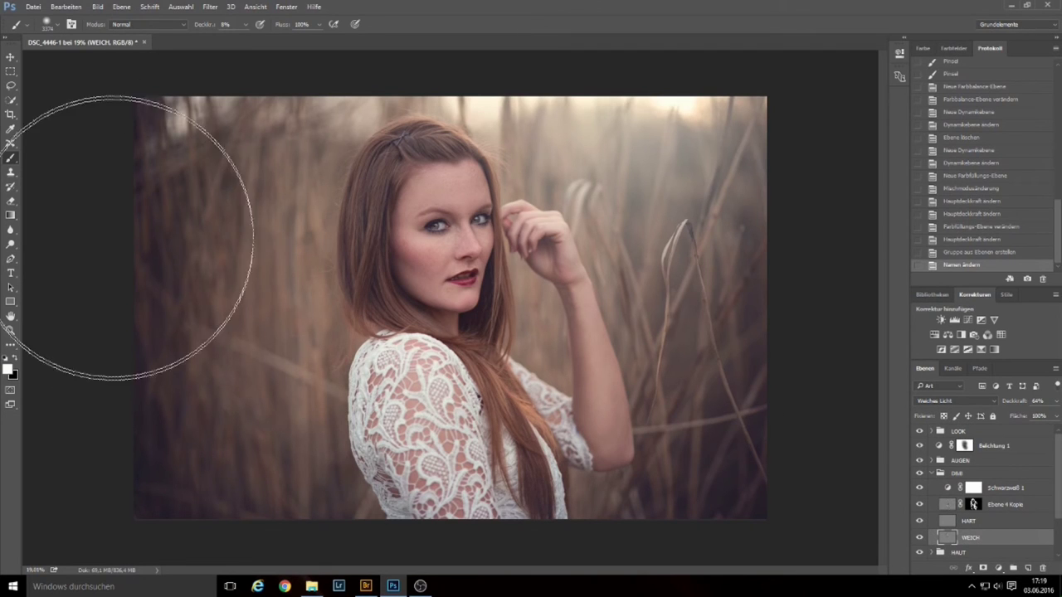
key("x")
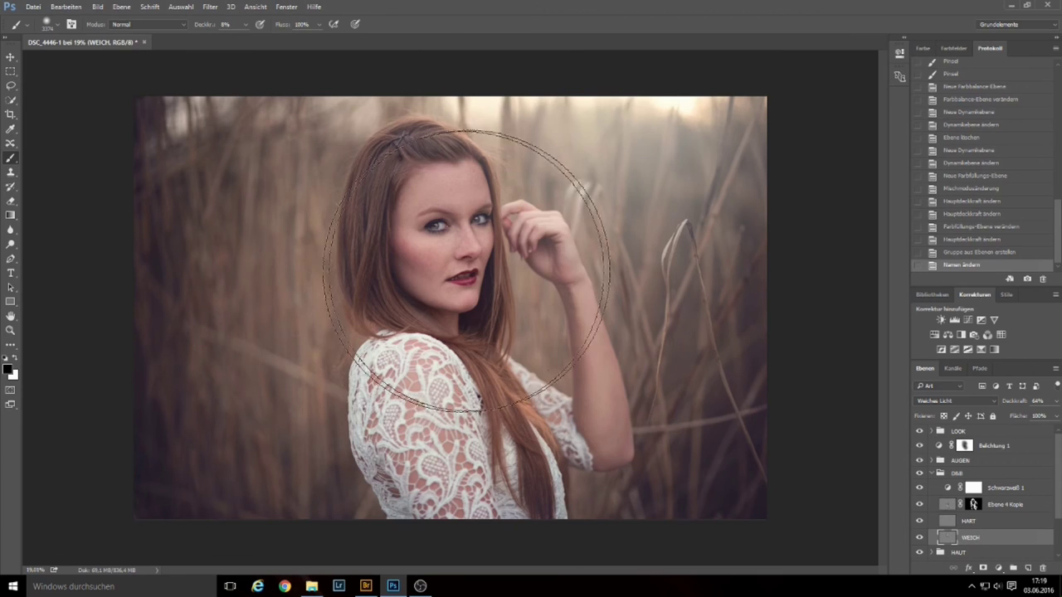
right_click(544, 268)
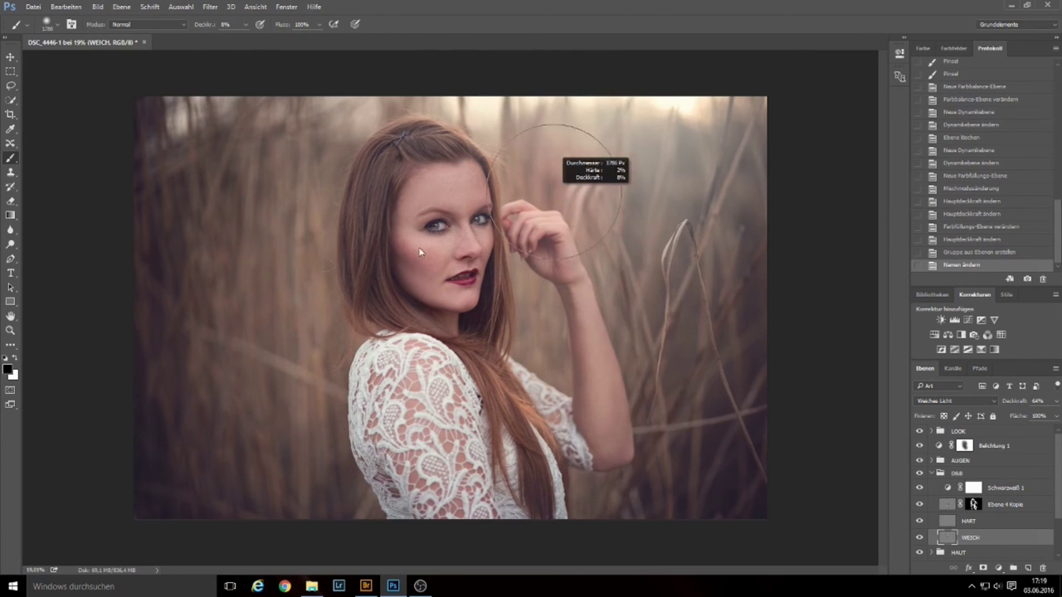
left_click(245, 25)
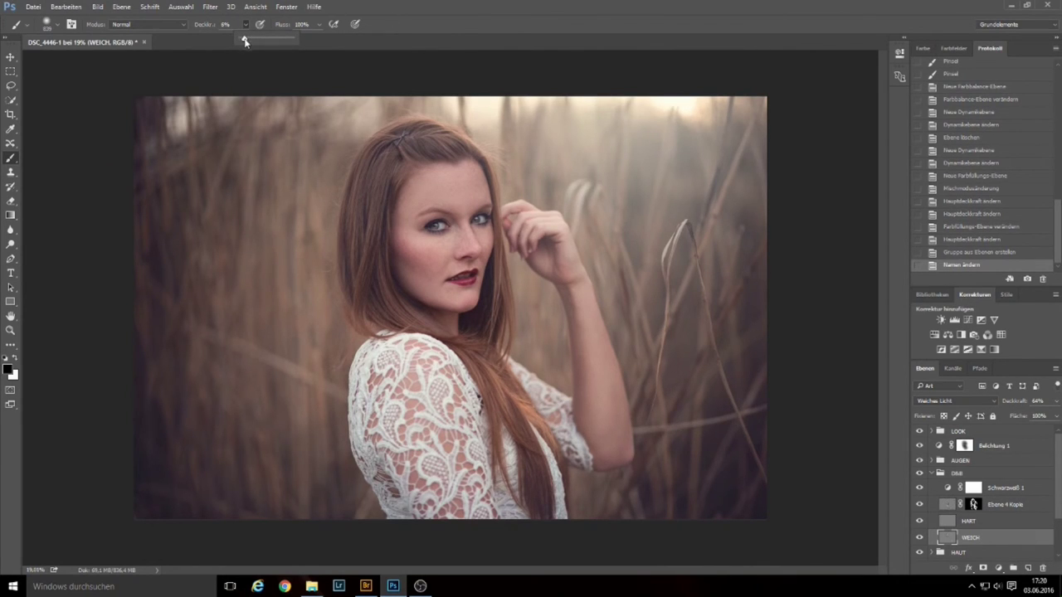
left_click(365, 12)
left_click(58, 25)
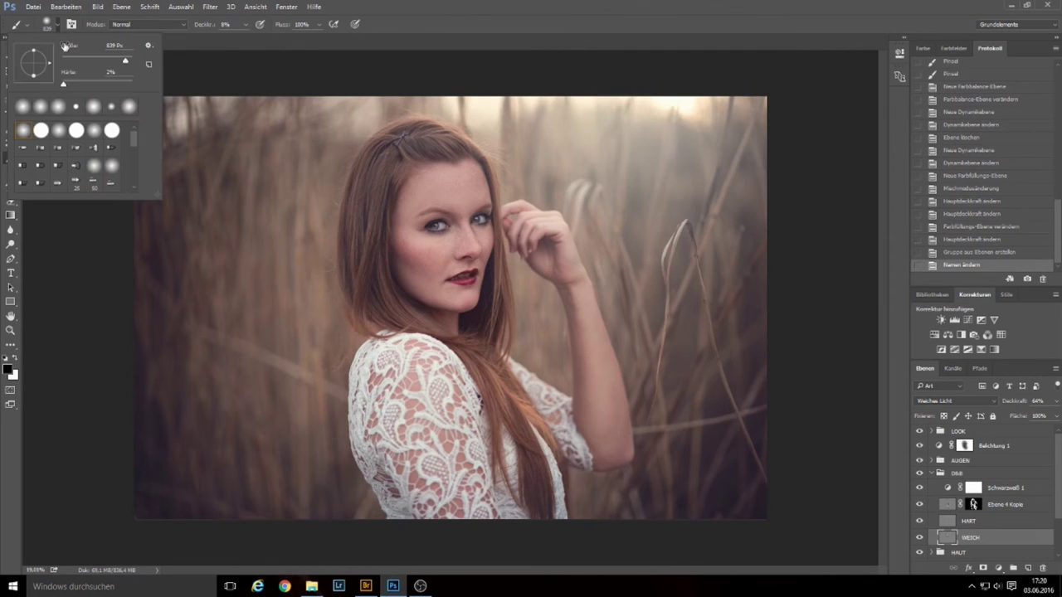
- Shrink the brush and paint soft black strokes along the forehead and hairline
left_click(448, 7)
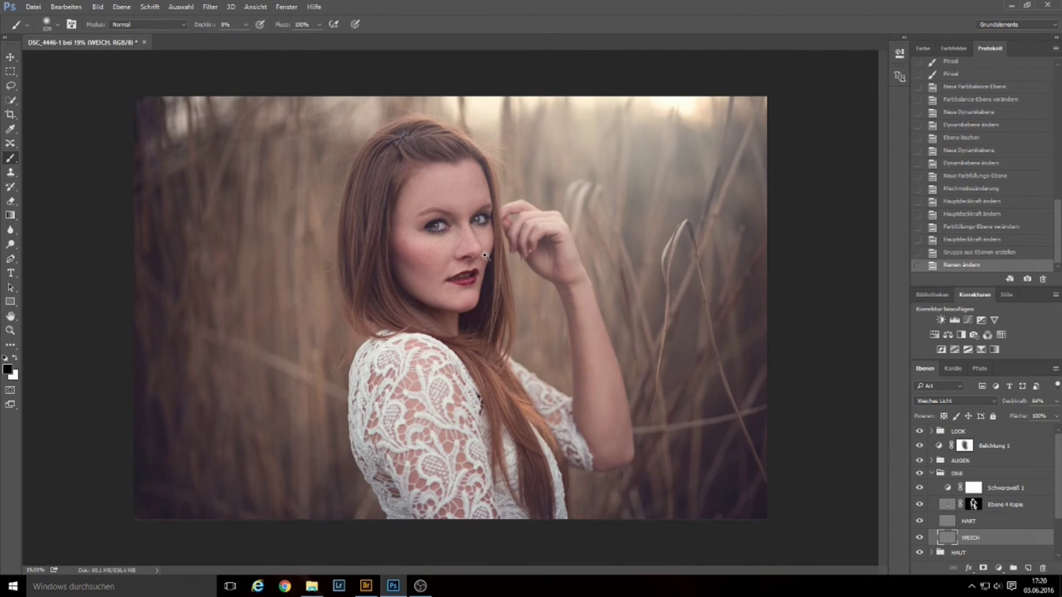
left_click(505, 235)
scroll(506, 236, "up", 3)
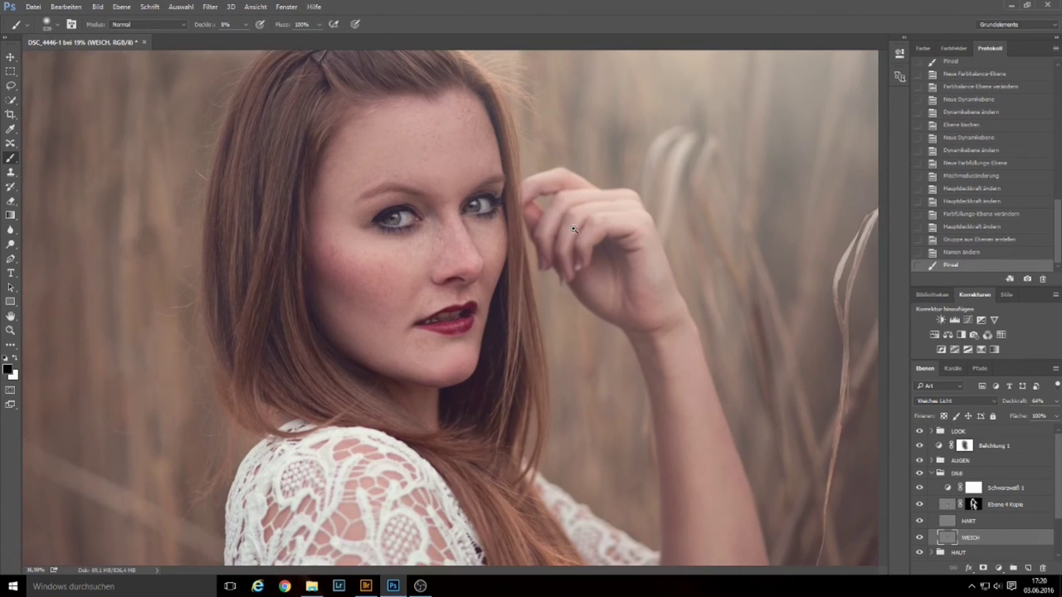
scroll(567, 234, "down", 2)
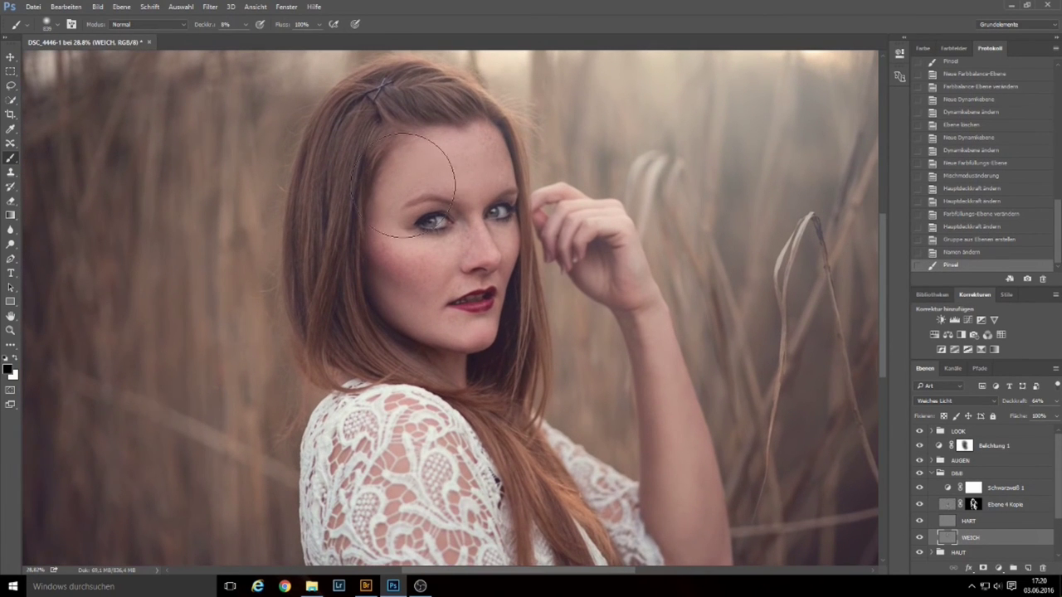
right_click(379, 191)
right_click(413, 181)
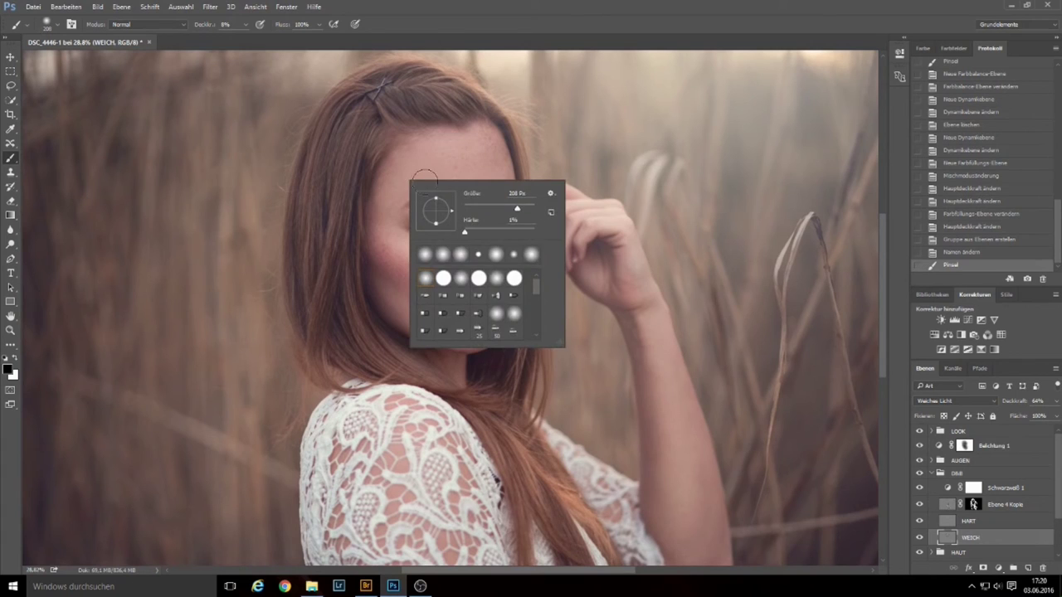
left_click_drag(366, 205, 413, 153)
mouse_move(390, 231)
left_mouse_down()
mouse_move(390, 191)
mouse_move(461, 135)
left_mouse_up()
mouse_move(370, 193)
left_mouse_down()
mouse_move(427, 137)
mouse_move(407, 149)
left_mouse_up()
- Burn shading into the cheek, jaw and the hair edge beside the forehead
right_click(423, 133)
left_click_drag(375, 275, 387, 315)
left_click_drag(390, 301, 394, 313)
left_click_drag(407, 153, 419, 141)
mouse_move(444, 133)
left_mouse_down()
mouse_move(477, 124)
mouse_move(495, 142)
mouse_move(501, 129)
left_mouse_up()
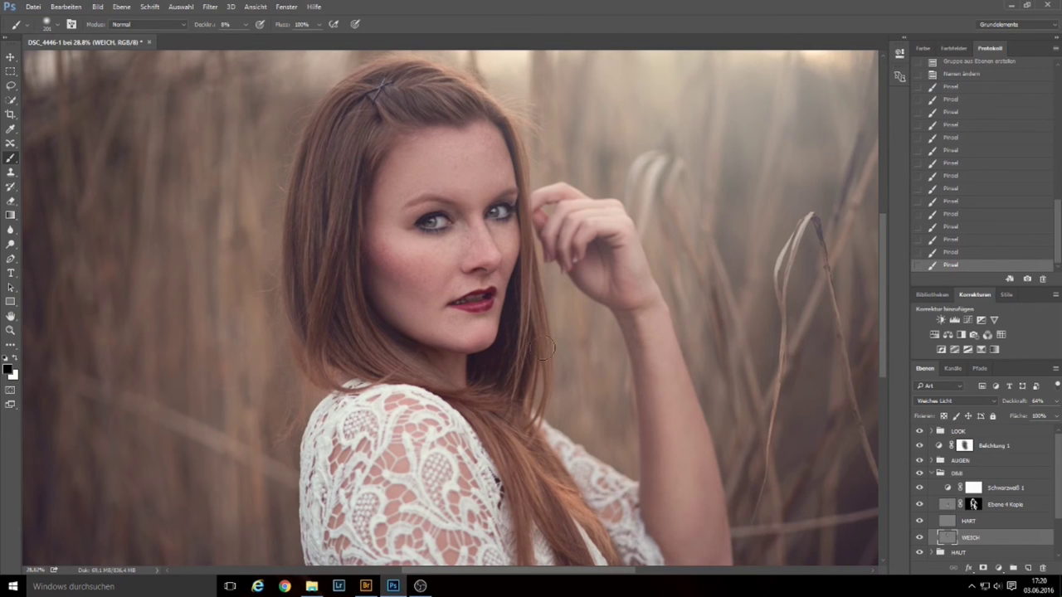
left_click_drag(388, 170, 388, 163)
left_click_drag(390, 318, 385, 332)
- Compare the face with and without the shading, then zoom out to the whole portrait
left_click(920, 539)
key("x")
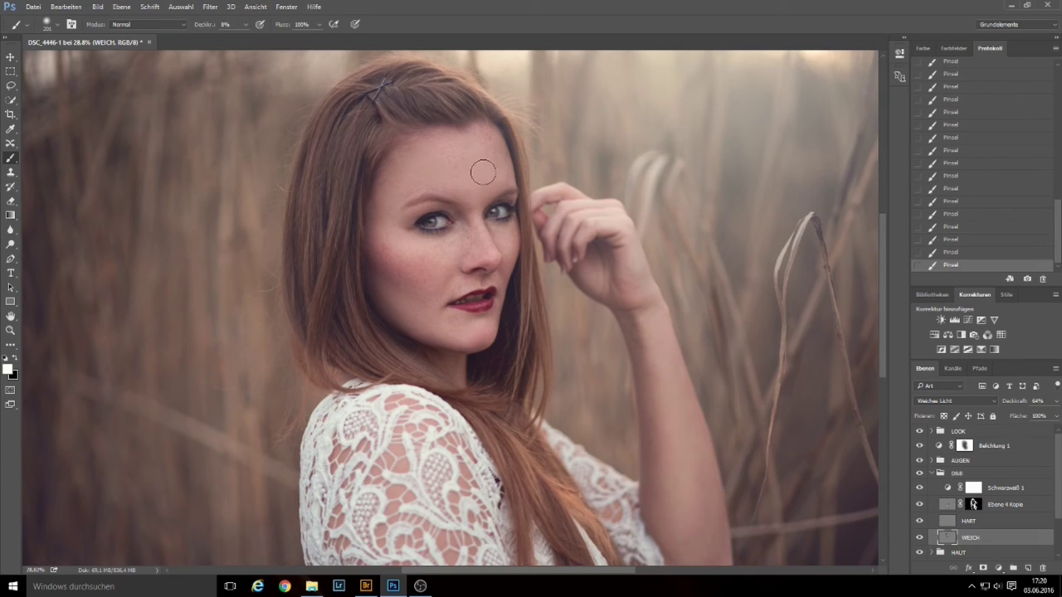
key("x")
mouse_move(556, 381)
left_mouse_down()
mouse_move(528, 387)
mouse_move(554, 404)
left_mouse_up()
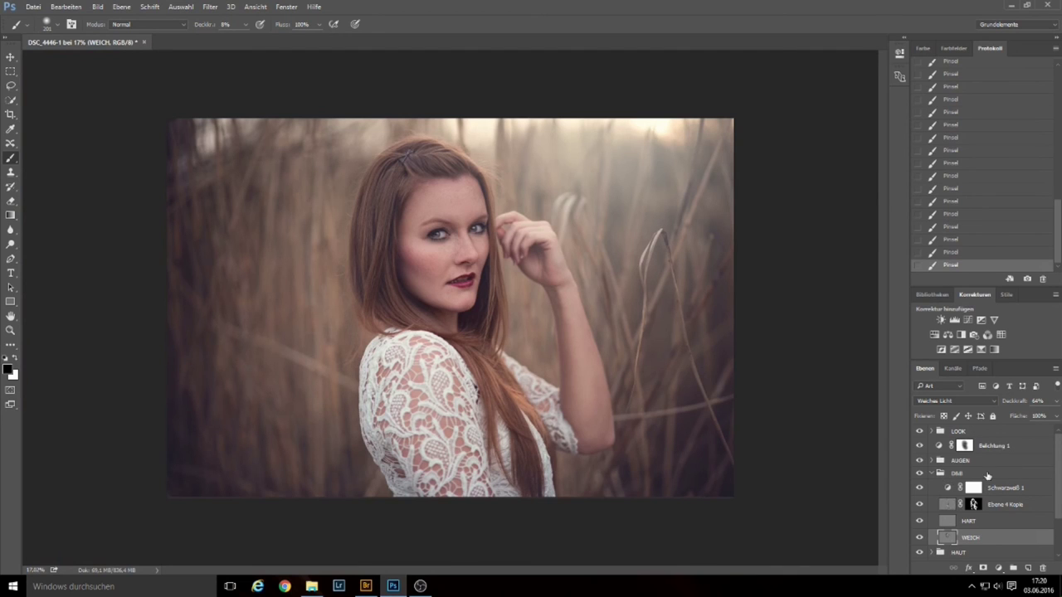
- Collapse the D&B group, move Belichtung 1 into LOOK, and solo the DSC_4446 base layer
left_click(934, 475)
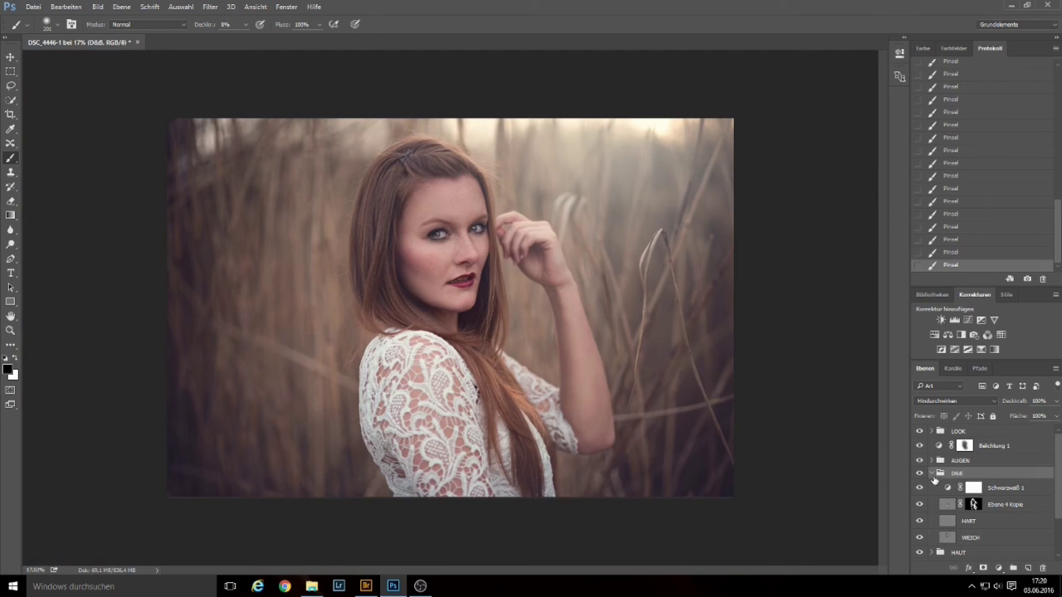
left_click(932, 473)
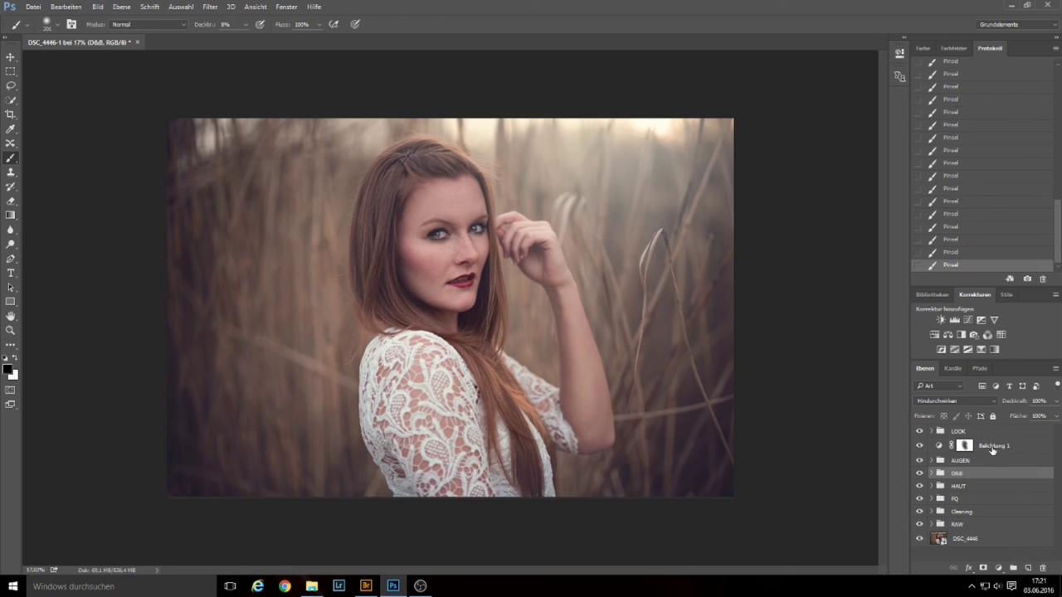
left_click_drag(992, 449, 992, 433)
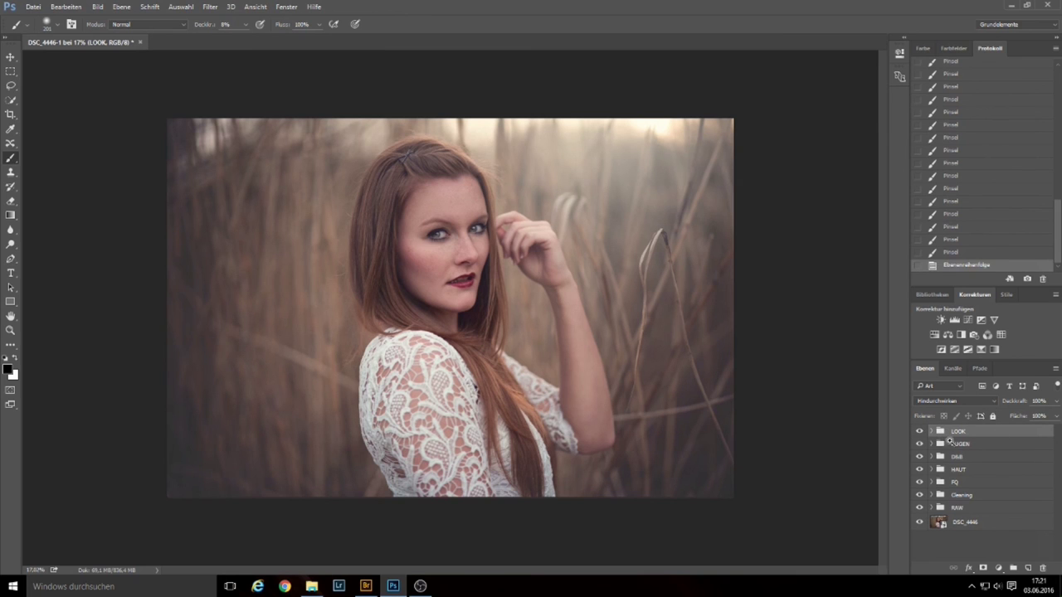
left_click(919, 523, "alt")
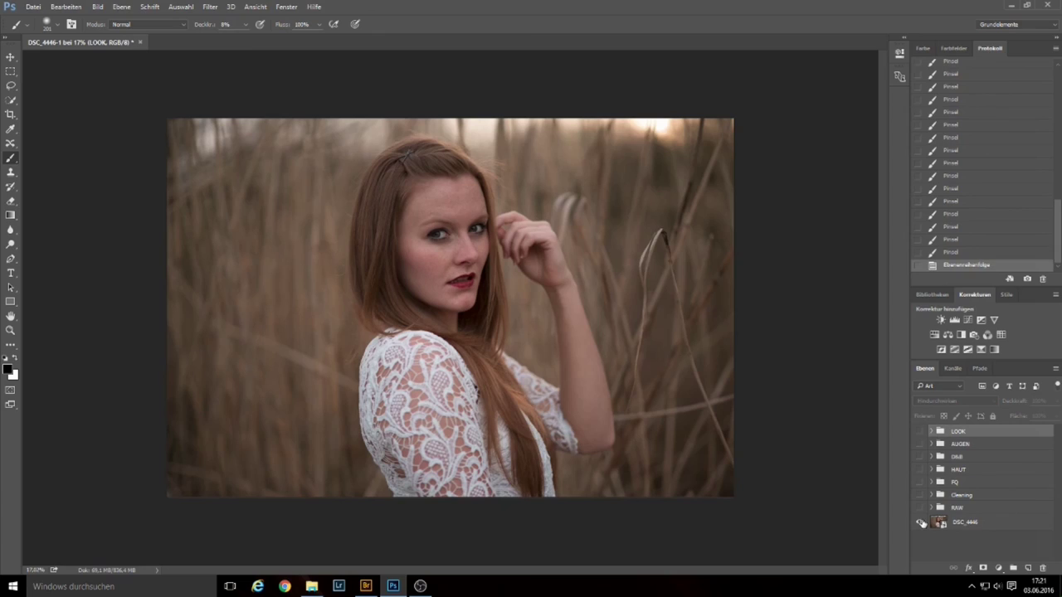